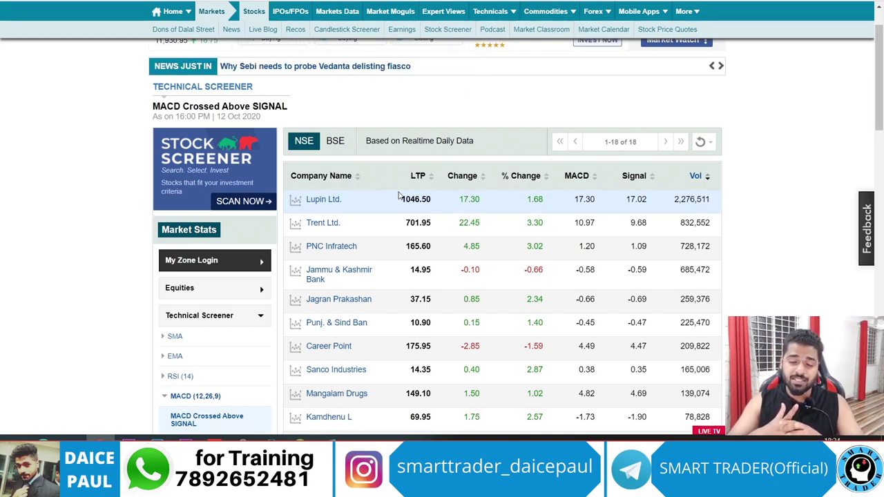
scroll(399, 199, "down", 2)
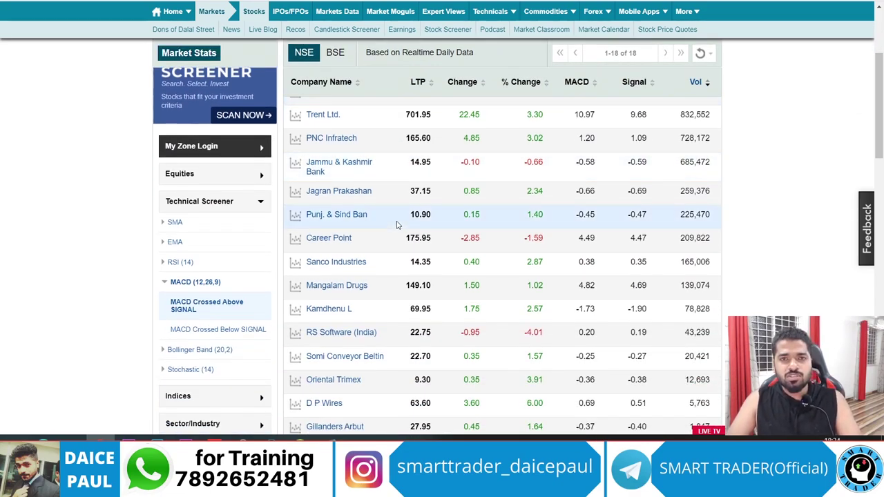
scroll(294, 257, "up", 2)
scroll(235, 339, "down", 2)
scroll(251, 359, "down", 1)
left_click(228, 206)
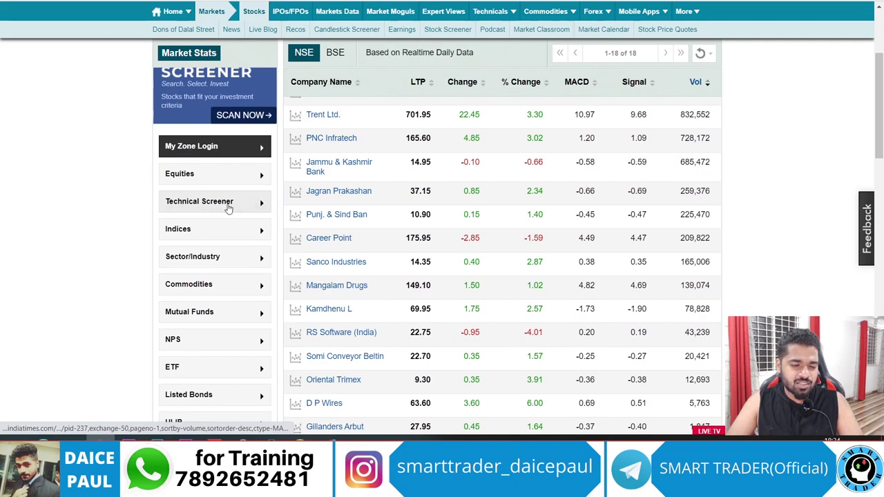
left_click(253, 205)
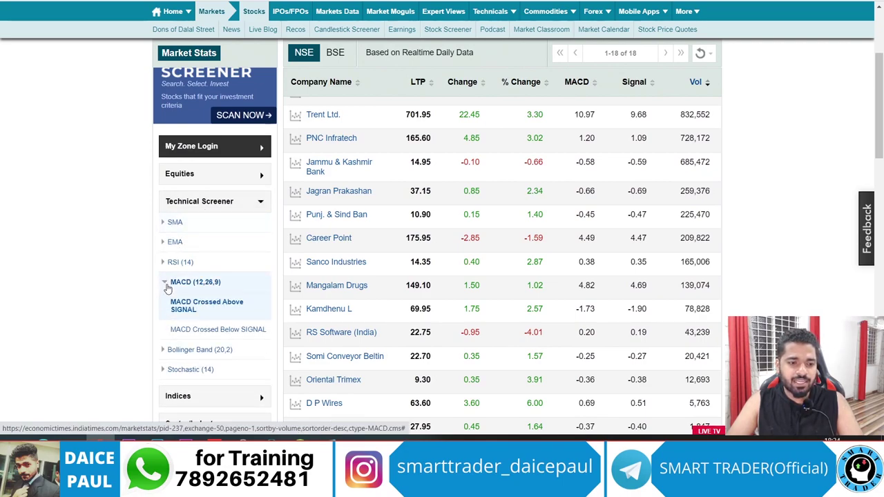
left_click(169, 284)
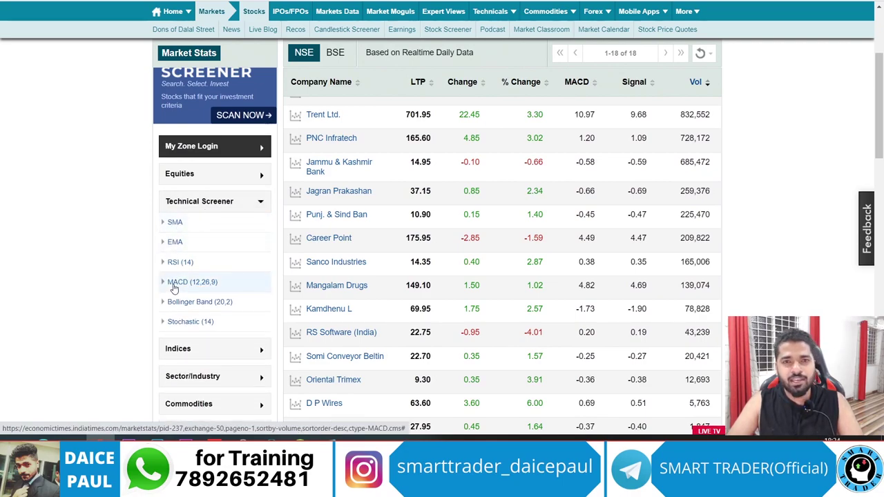
left_click(174, 285)
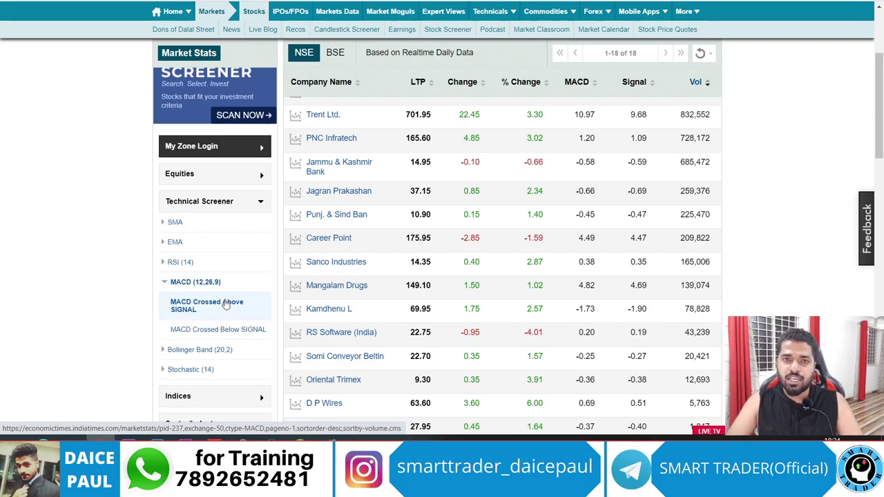
scroll(228, 308, "down", 1)
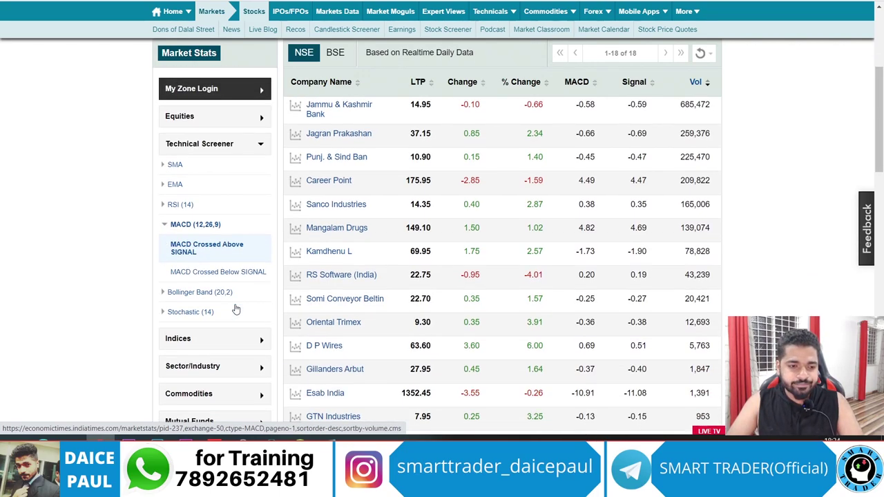
left_click(197, 274)
scroll(214, 346, "down", 1)
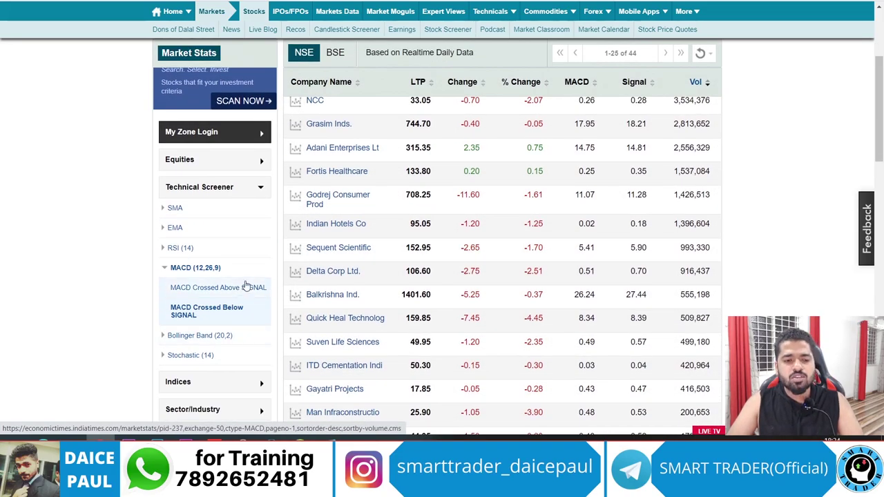
left_click(246, 287)
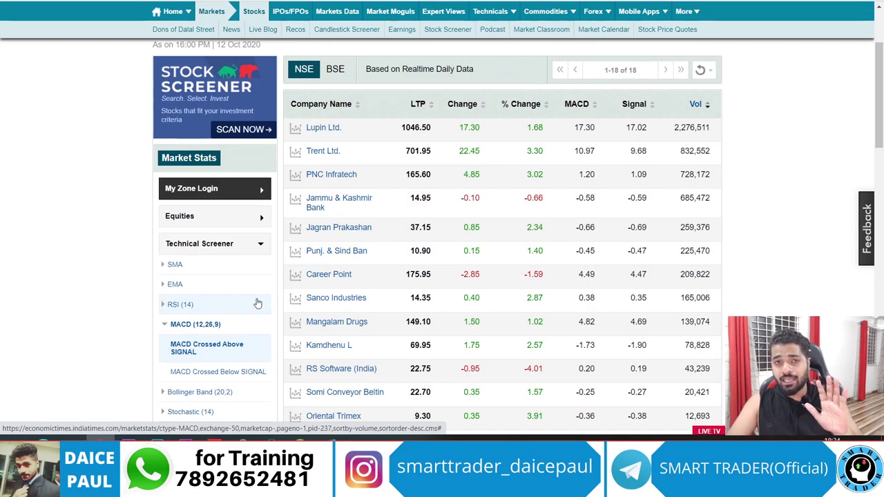
scroll(257, 304, "down", 2)
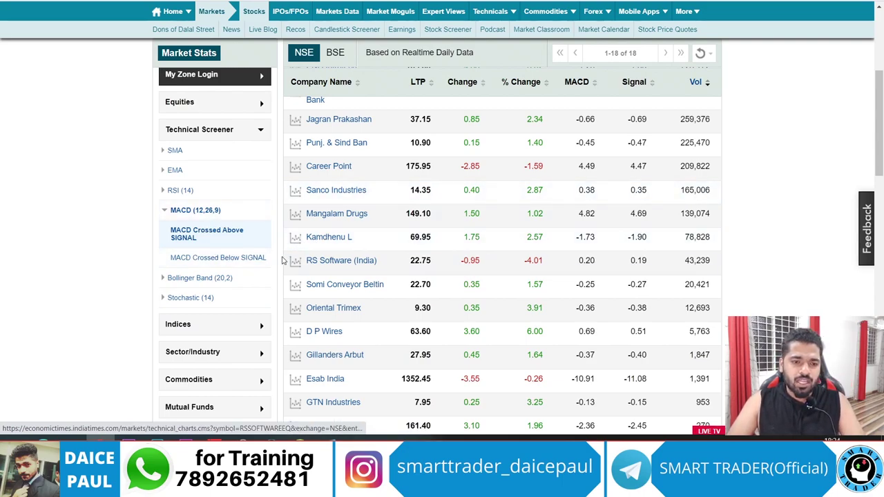
scroll(414, 276, "up", 5)
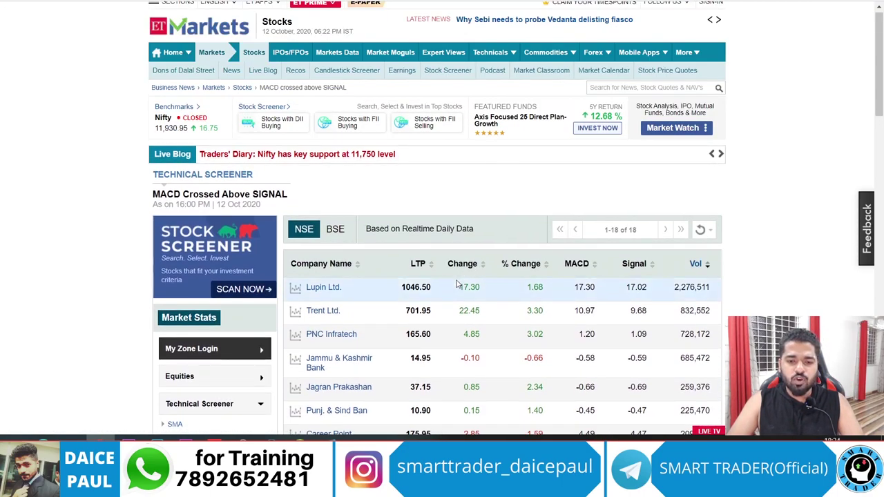
scroll(456, 284, "down", 2)
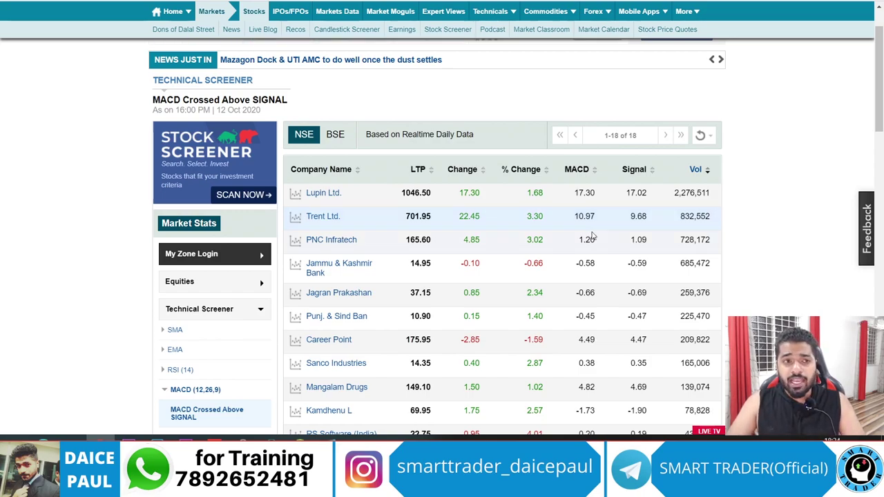
key("ctrl+Tab")
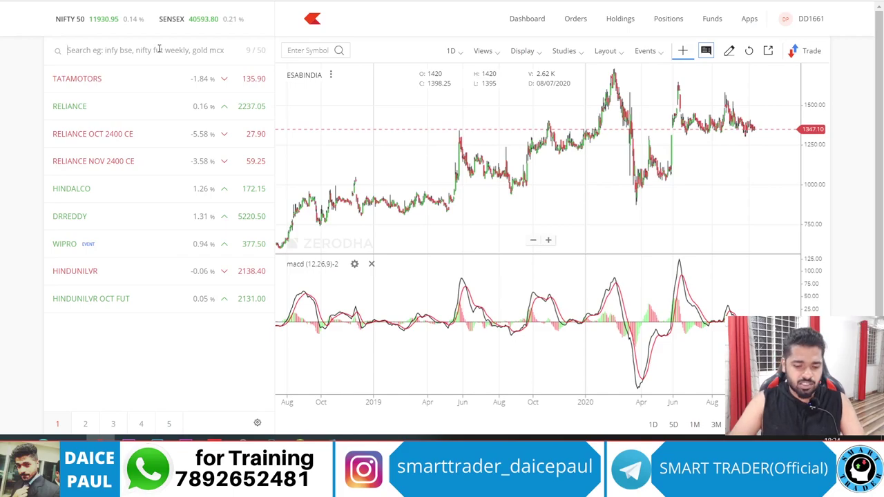
- Search 'lup', add LUPIN to the watchlist and open its chart
type("lup")
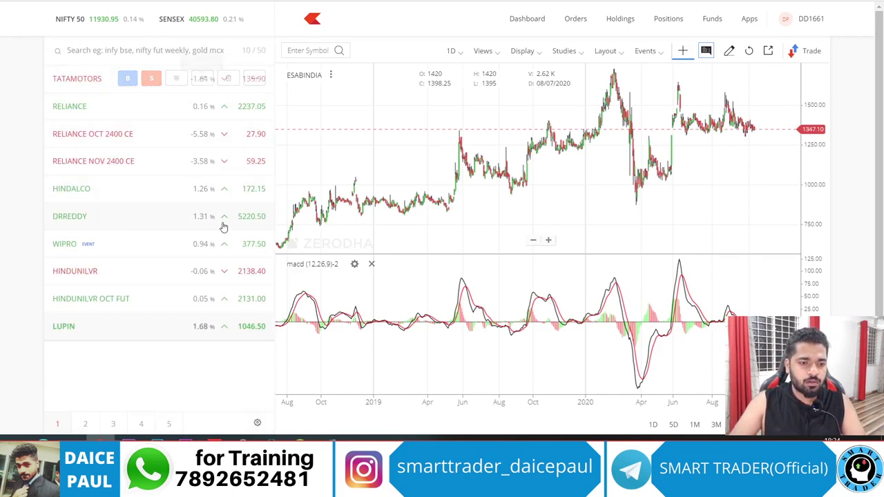
left_click(202, 326)
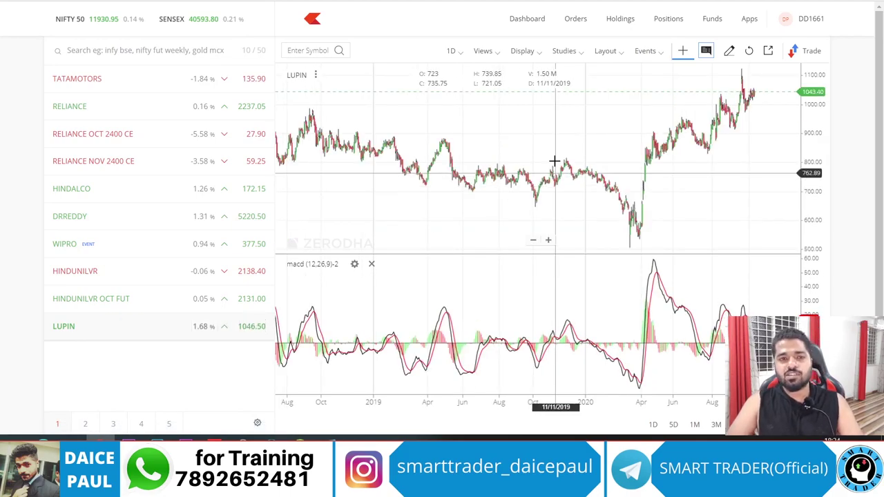
key("ctrl+Tab")
key("ctrl+shift+Tab")
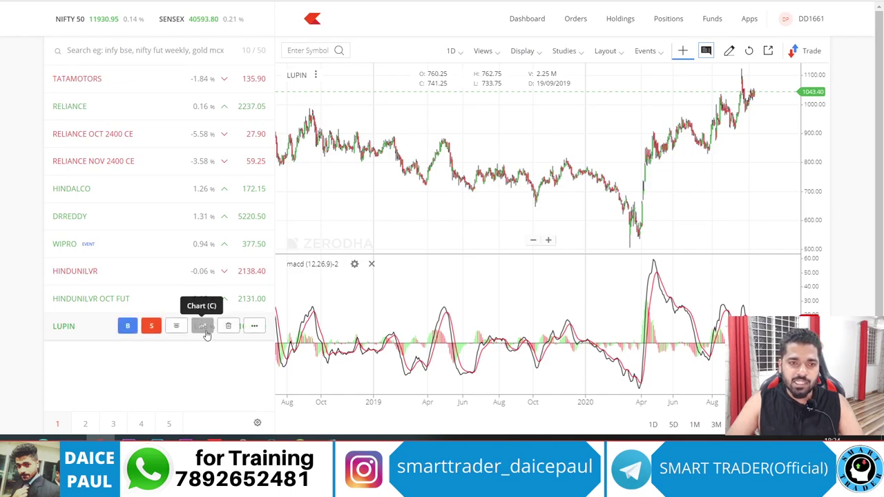
left_click(201, 326)
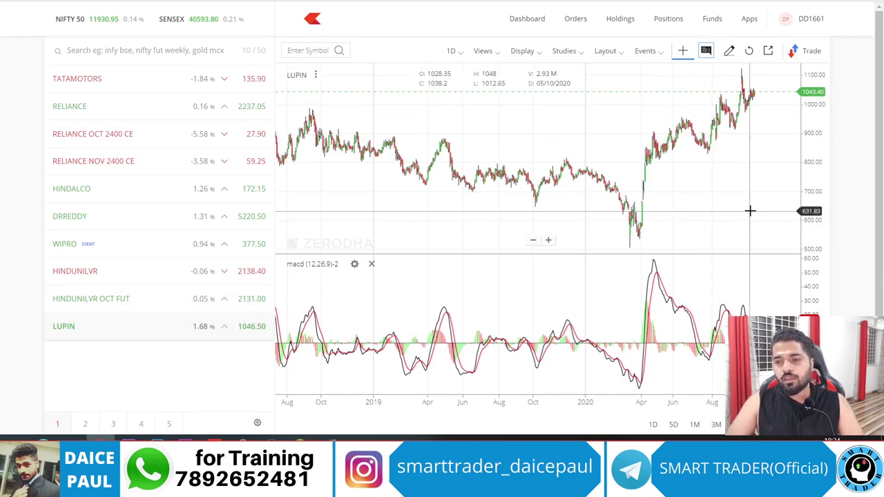
- Keep the LUPIN chart on 1D daily candles and zoom in to recent weeks
left_click(553, 238)
left_click(553, 238)
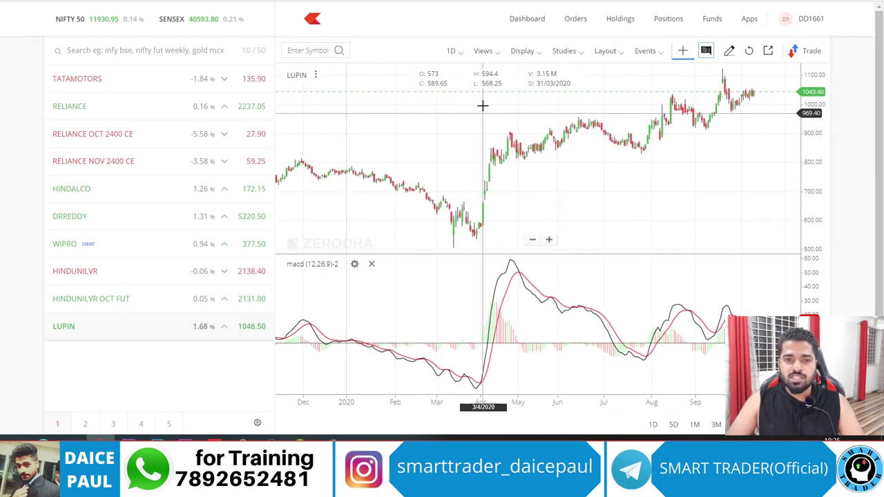
left_click(452, 51)
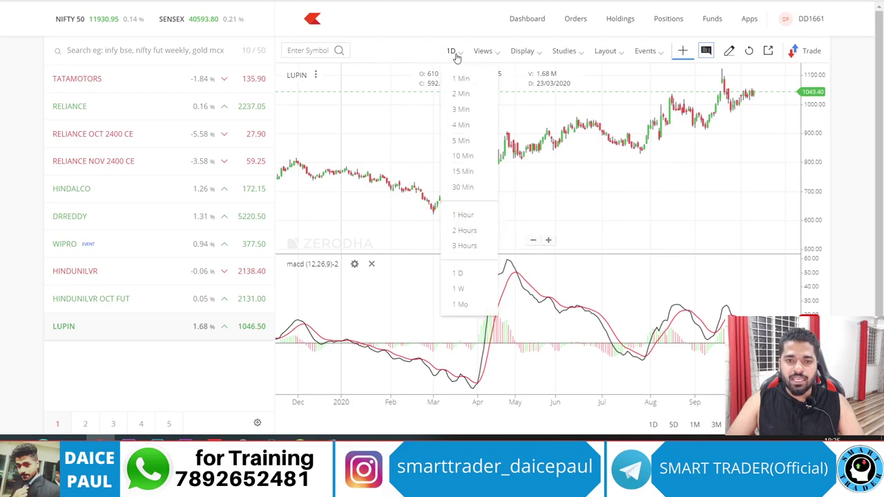
left_click(458, 273)
key("ctrl+Tab")
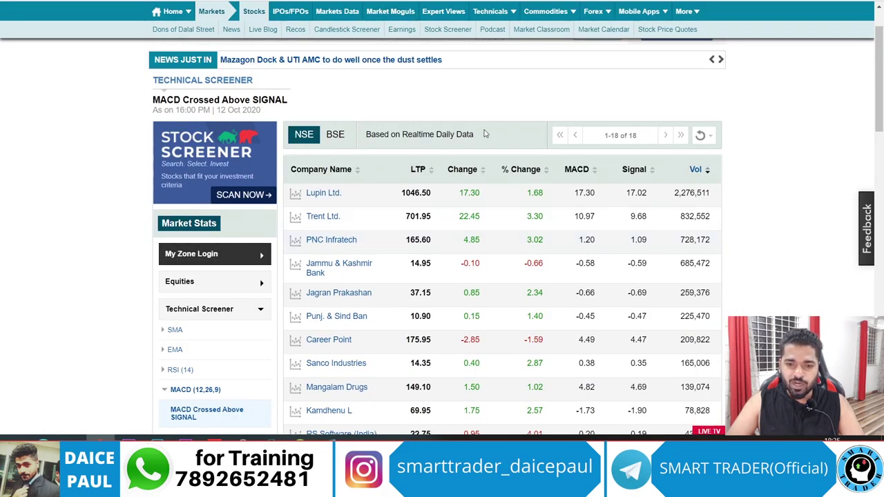
key("ctrl+Tab")
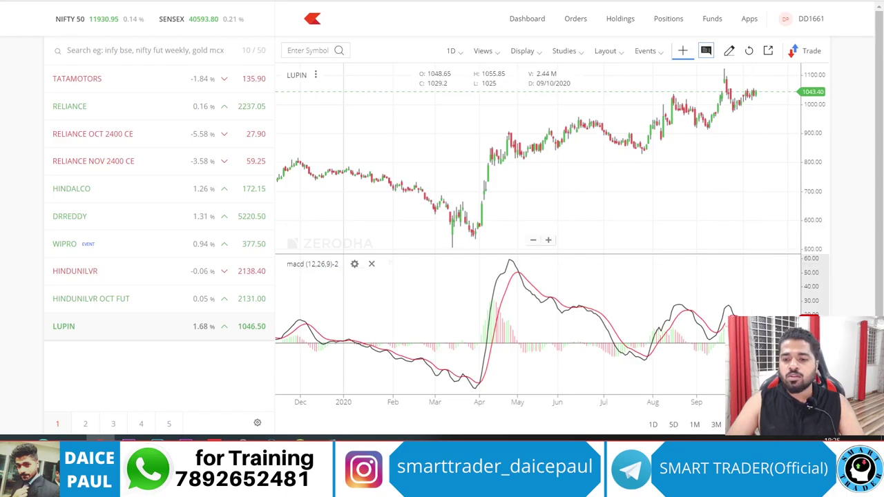
left_click(552, 238)
left_click(553, 238)
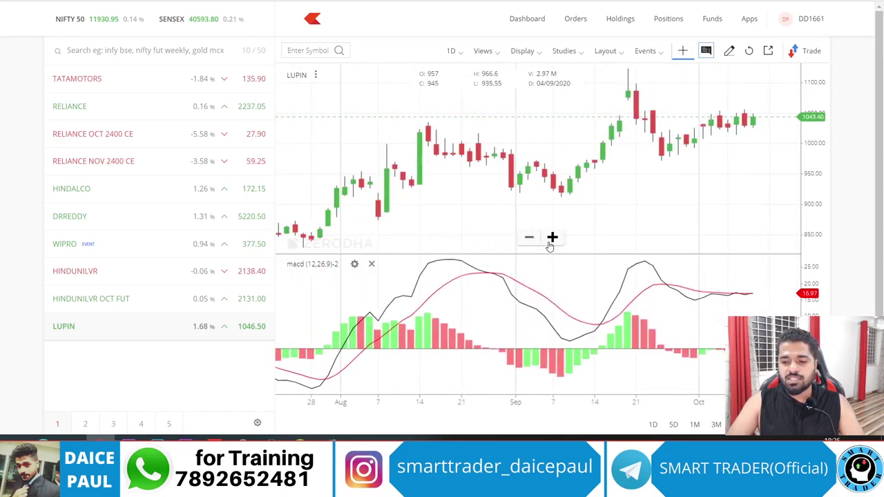
- Check the MACD (12,26,9) study settings, leave them unchanged, and compare with the screener
left_click(552, 238)
left_click(354, 265)
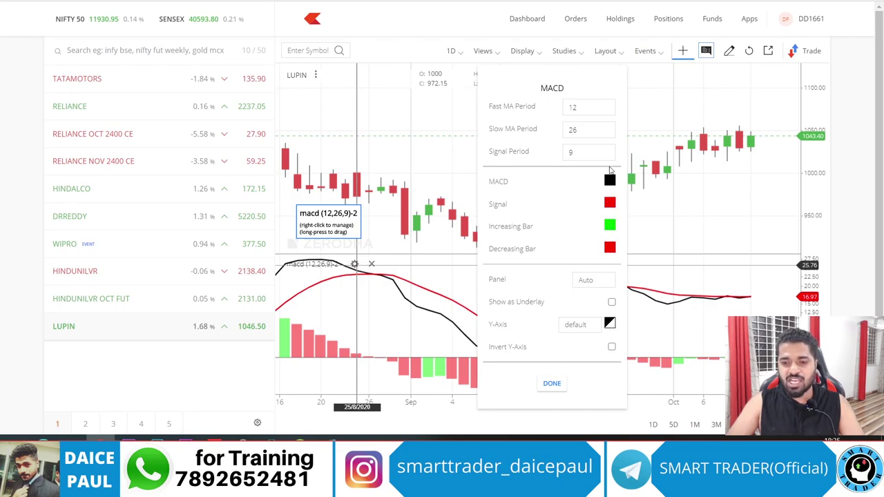
left_click(558, 384)
key("ctrl+Tab")
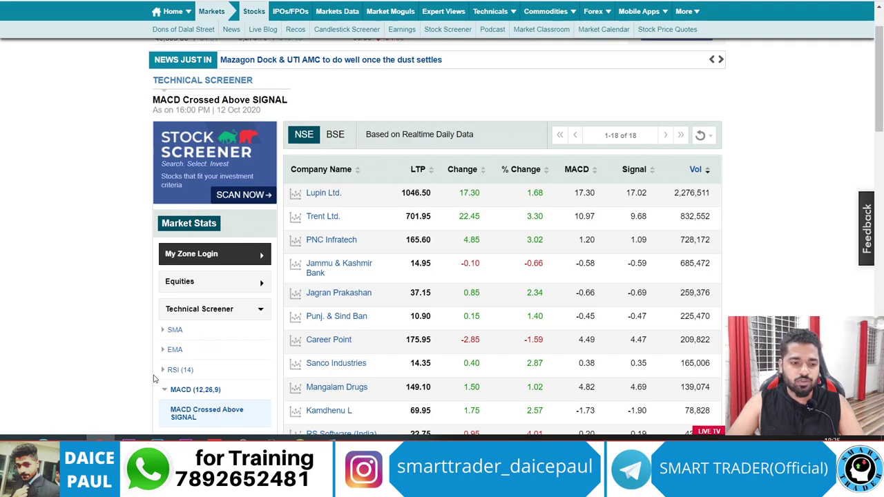
scroll(224, 414, "down", 2)
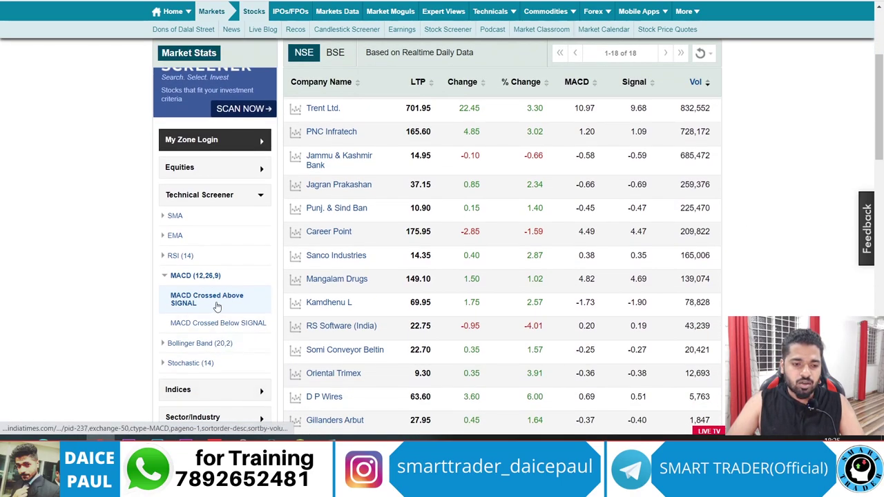
key("ctrl+Tab")
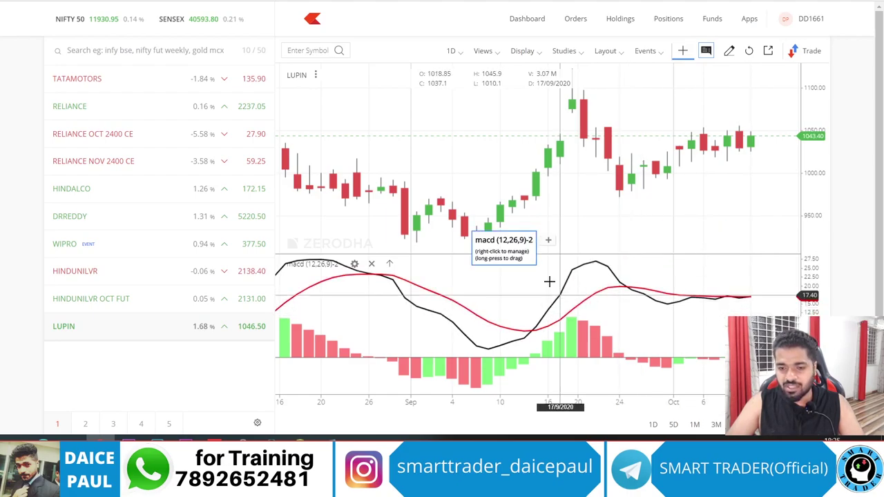
- Zoom the LUPIN chart in, then back out to span June through October
left_click(550, 239)
left_click(550, 239)
left_click(550, 239)
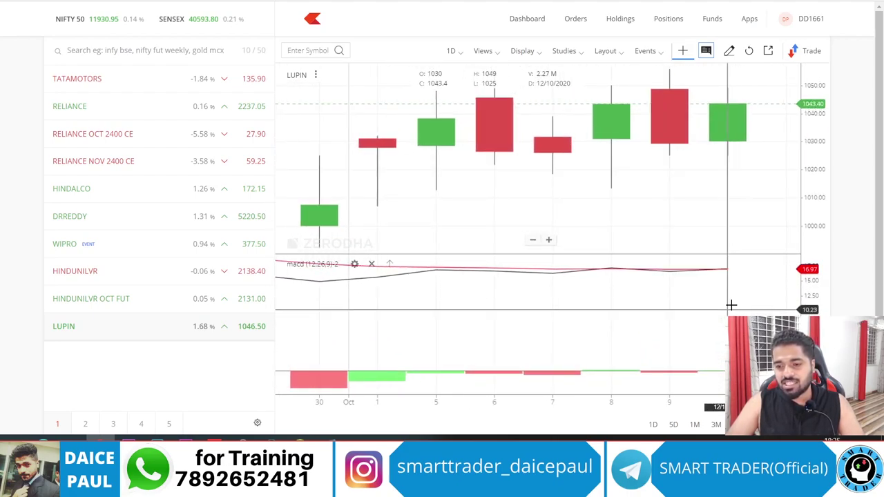
left_click(529, 239)
left_click(529, 239)
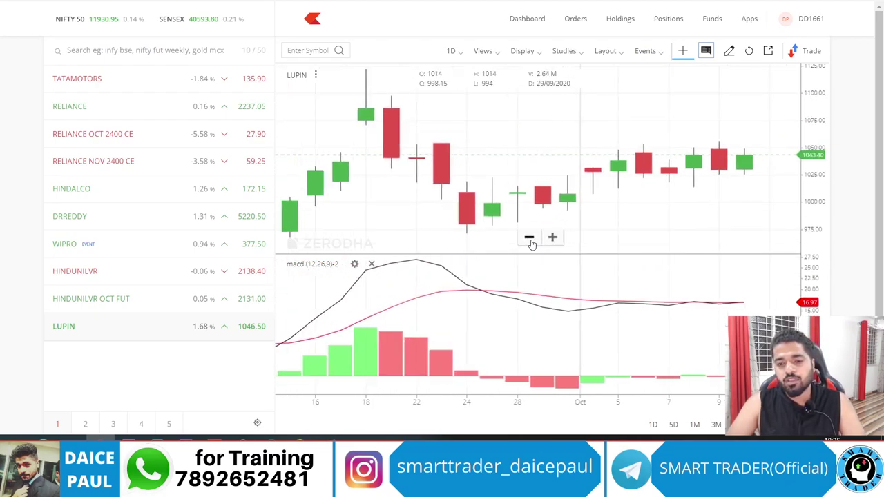
left_click(529, 238)
left_click(529, 239)
left_click(529, 239)
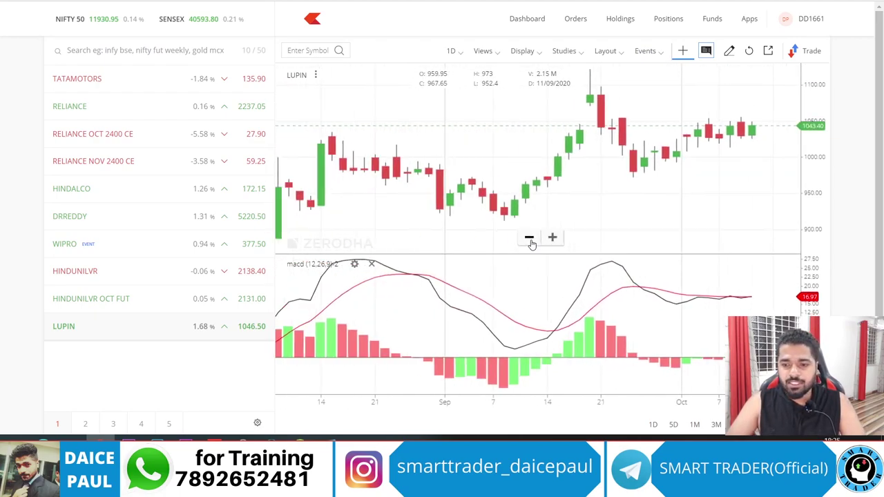
left_click(530, 240)
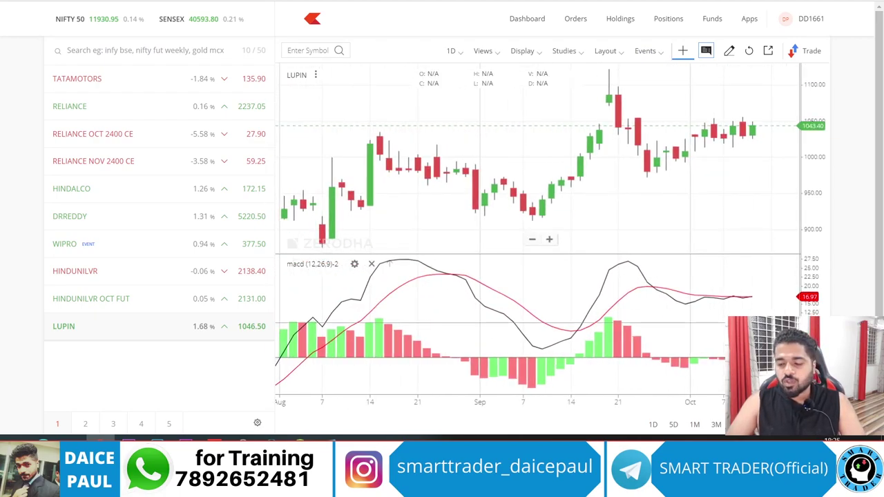
left_click(538, 242)
left_click(538, 242)
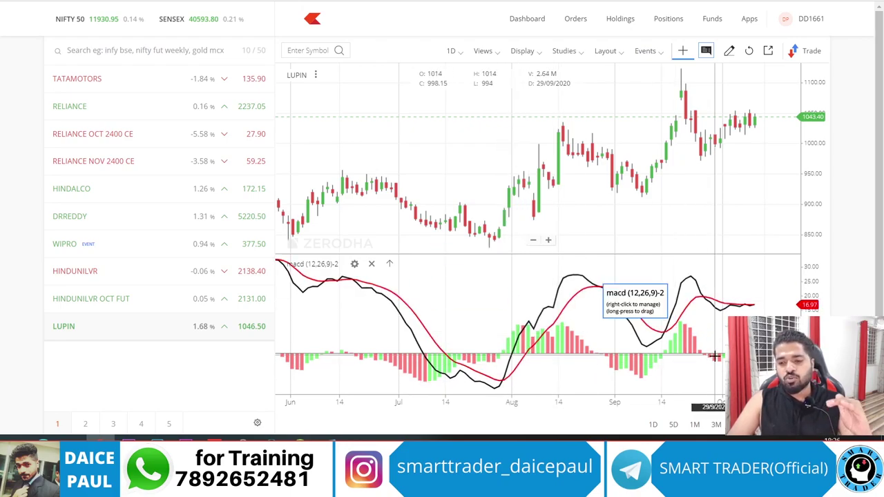
- Zoom the LUPIN chart out to 2018–2020, then back in on recent months
left_click(530, 238)
left_click(529, 238)
left_click(529, 238)
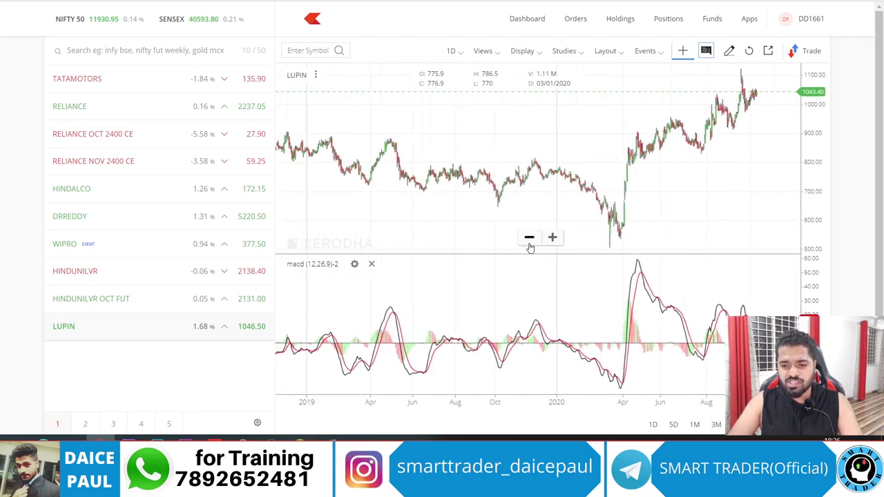
left_click(529, 238)
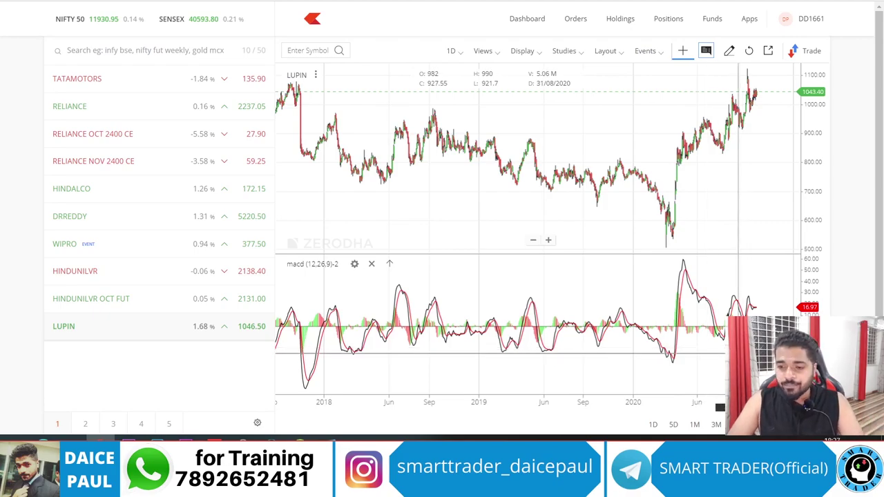
left_click(551, 238)
left_click(551, 239)
left_click(551, 238)
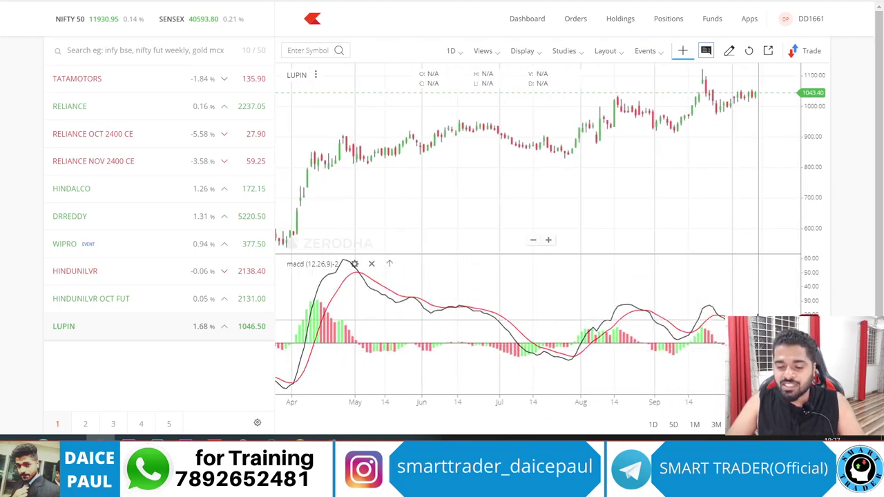
- Zoom LUPIN out to mid-2017, check the screener, and return to the chart
left_click(531, 240)
left_click(530, 238)
left_click(530, 239)
left_click(530, 238)
left_click(530, 238)
left_click(530, 238)
left_click(530, 238)
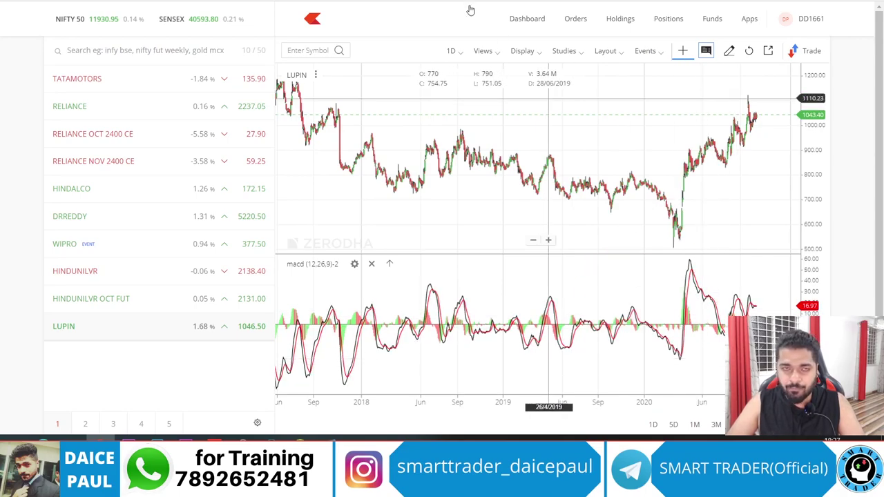
key("ctrl+Tab")
scroll(358, 140, "up", 2)
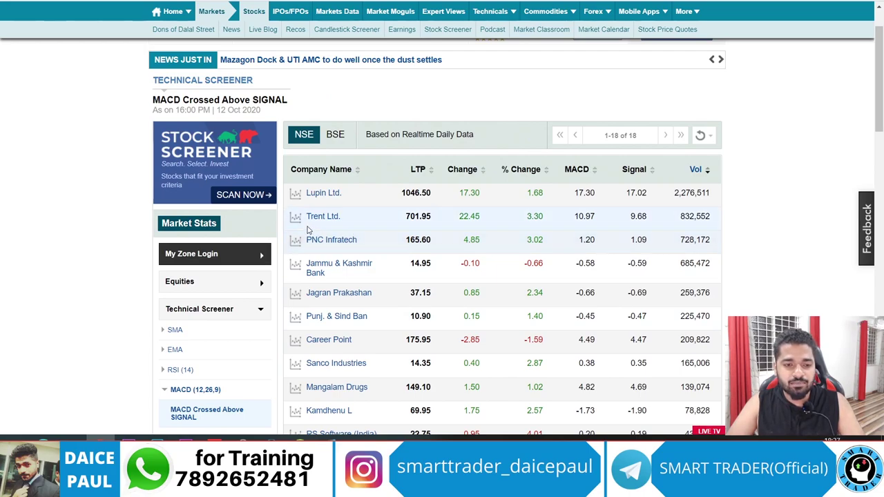
key("ctrl+Tab")
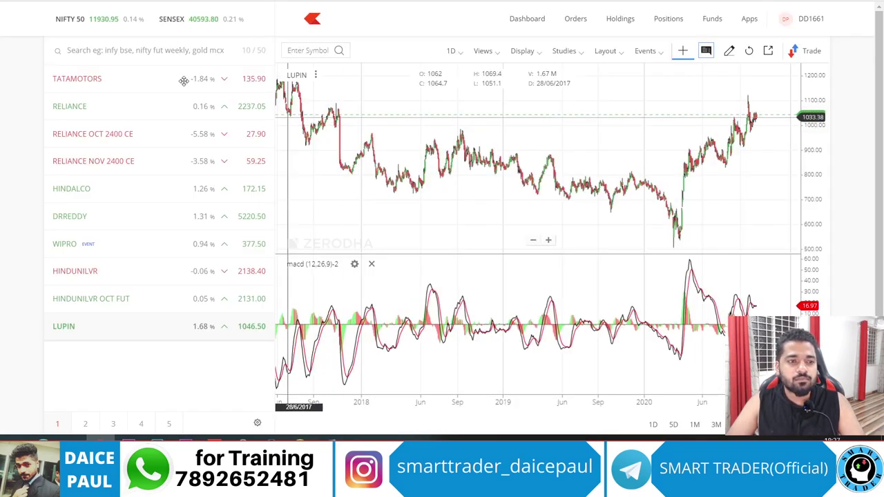
- Search 'trent', open the NSE TRENT chart and zoom into August–October 2020
type("trent")
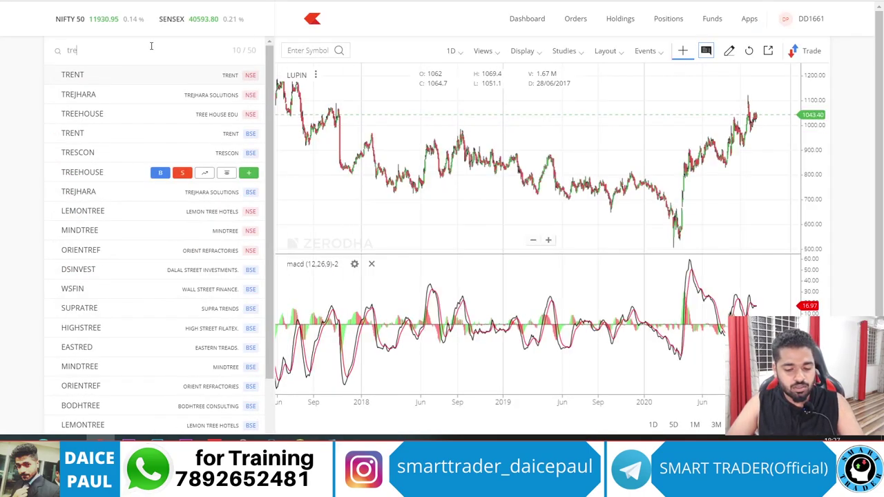
left_click(215, 75)
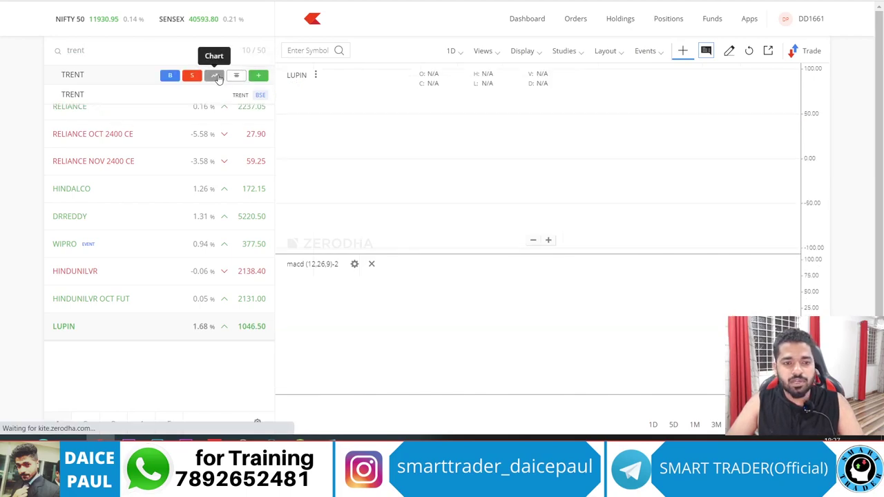
left_click(553, 239)
left_click(553, 238)
left_click(553, 238)
left_click(553, 238)
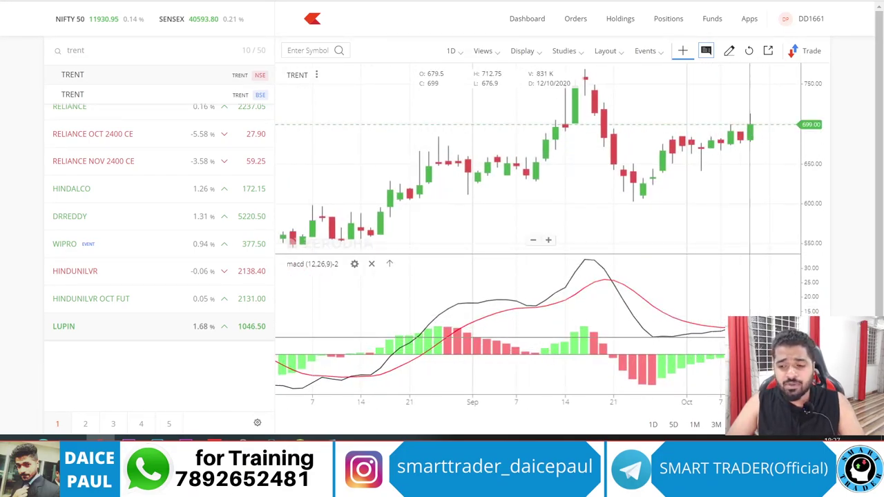
- Zoom the TRENT chart out to show its history since late 2018
left_click(530, 241)
left_click(530, 240)
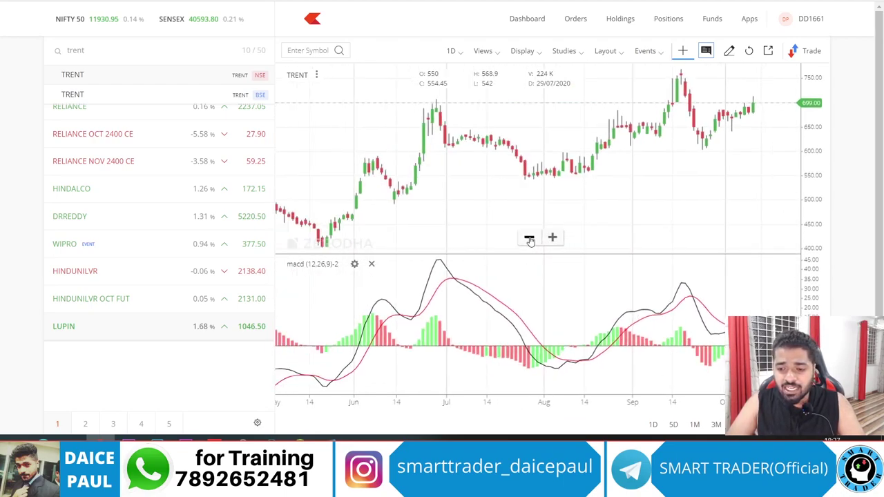
left_click(531, 241)
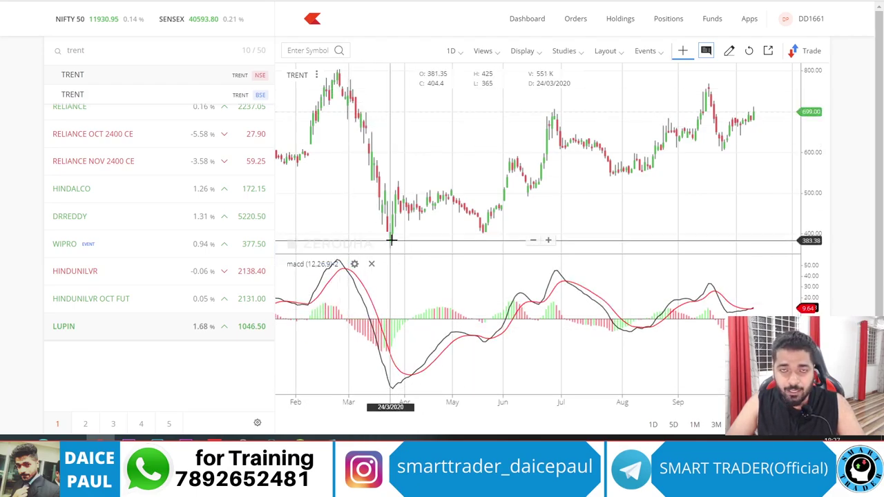
left_click(533, 240)
left_click(534, 241)
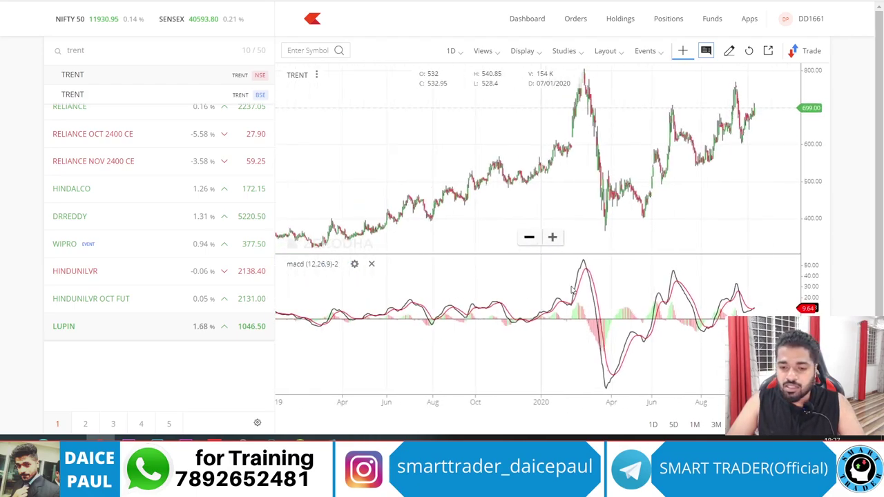
left_click(533, 240)
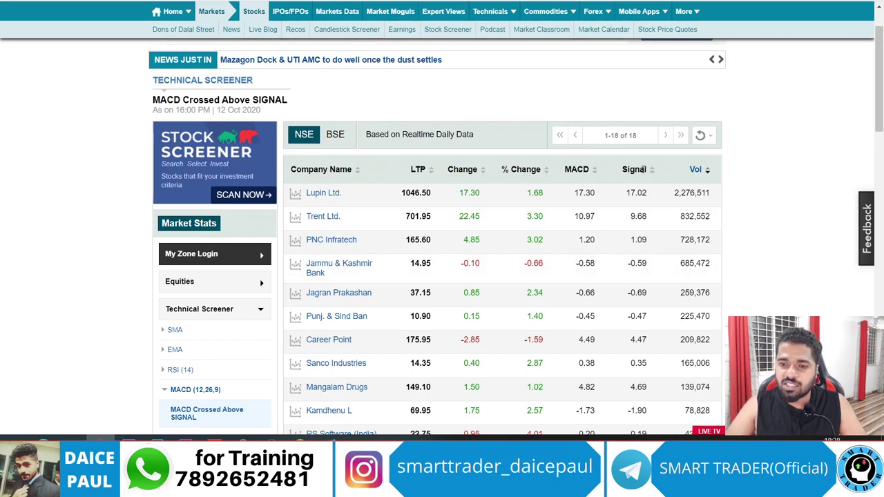
- Sort the screener table ascending by MACD so Esab India is at the top
left_click(596, 172)
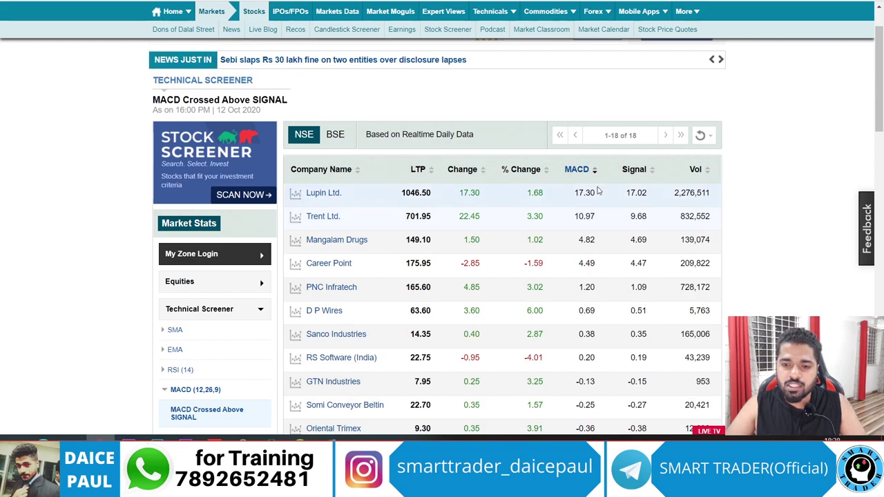
left_click(596, 171)
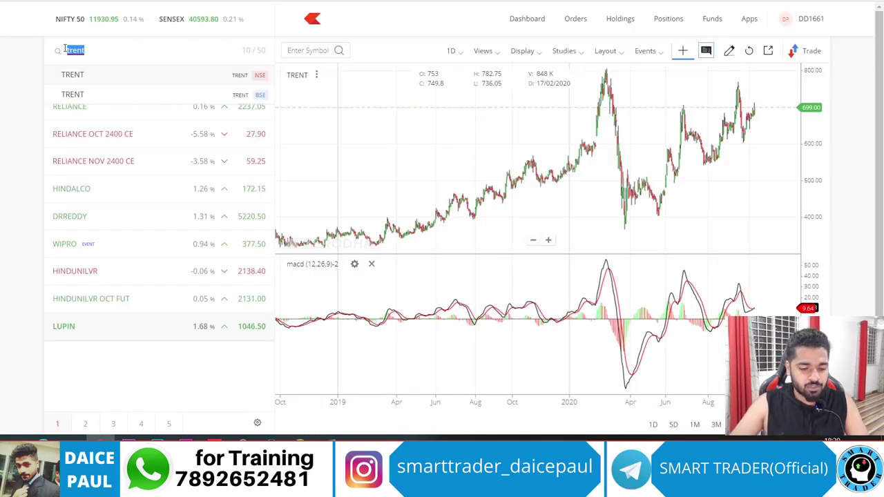
- Chart ESABINDIA from an 'esab' search, zoom to show it since 2019, then return to the screener
type("esab")
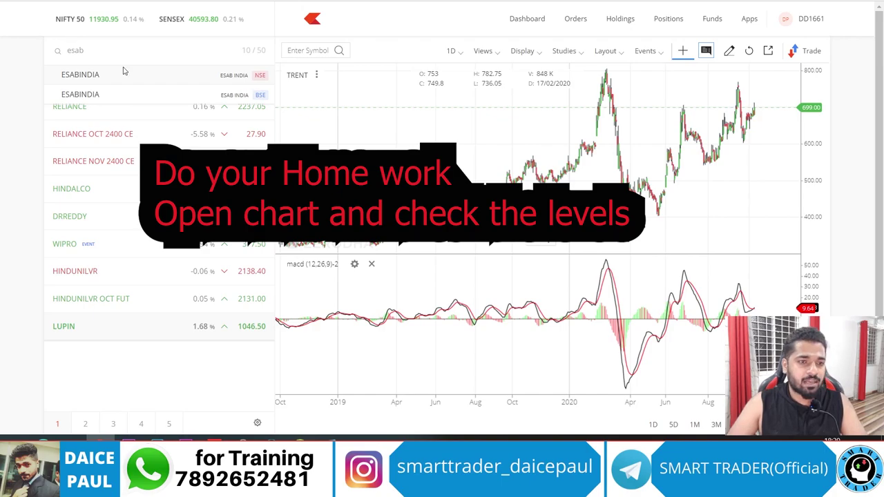
left_click(215, 76)
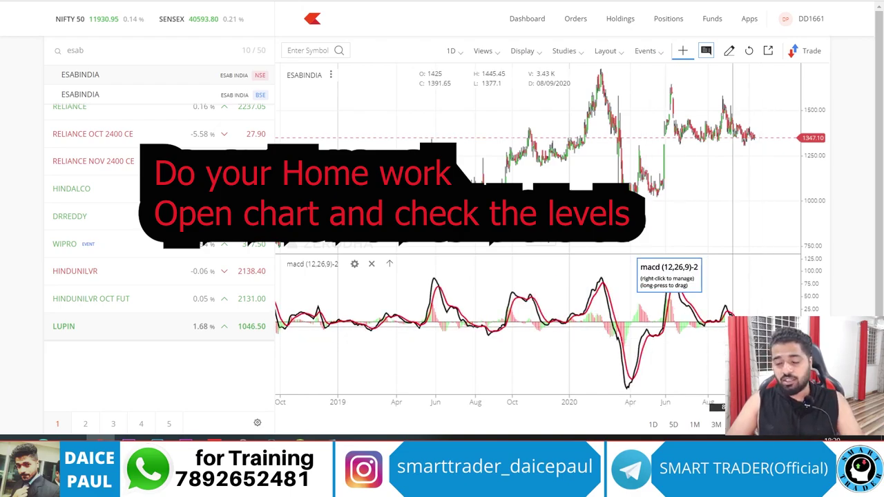
scroll(536, 246, "down", 3)
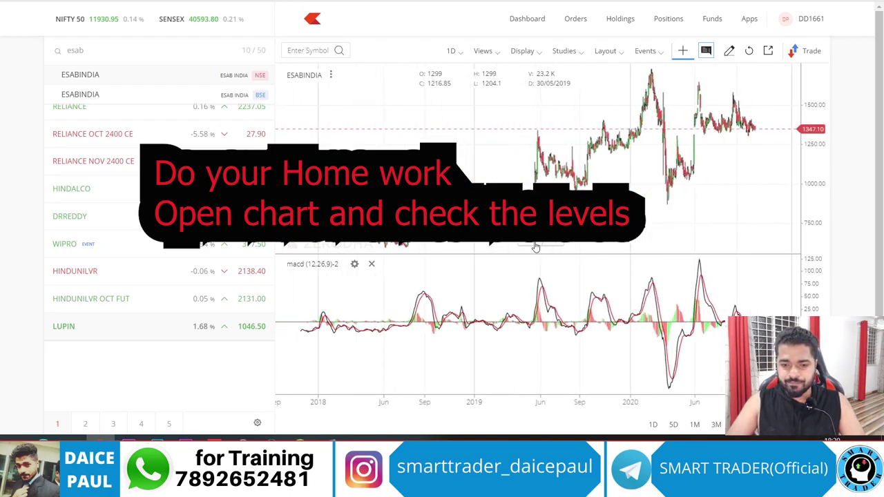
scroll(536, 247, "down", 1)
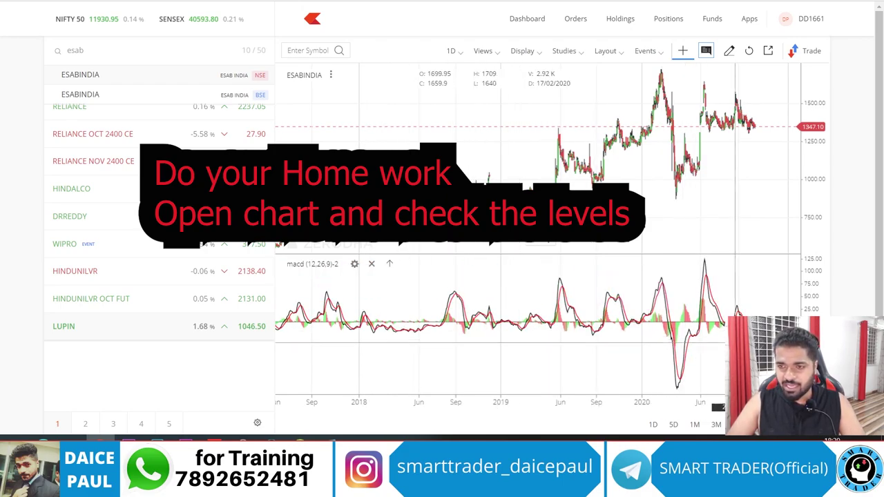
scroll(553, 247, "up", 2)
scroll(554, 246, "up", 3)
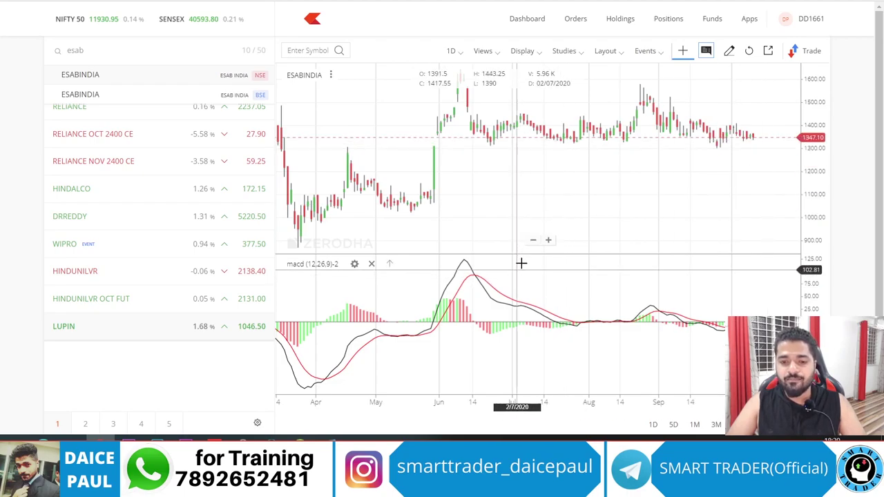
left_click(533, 240)
left_click(534, 239)
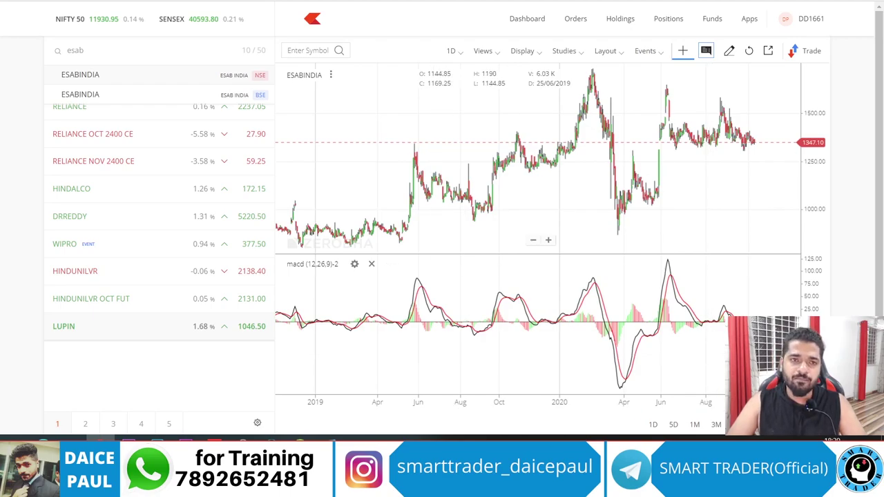
key("ctrl+Tab")
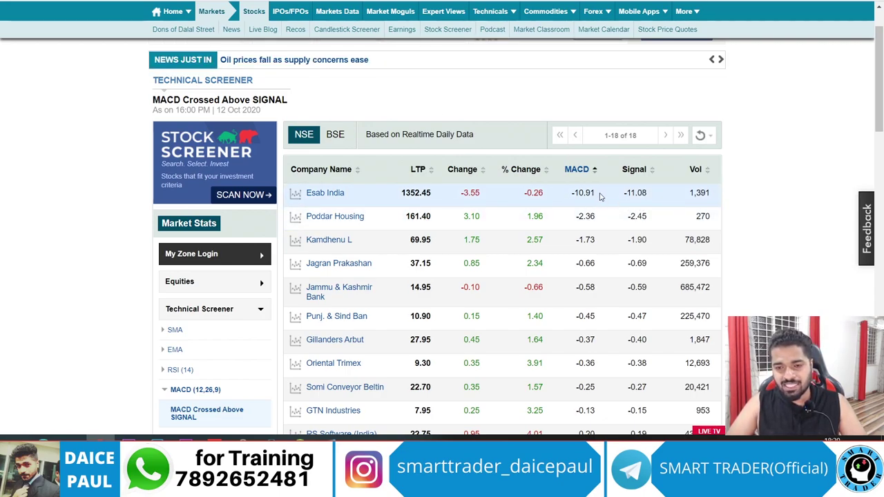
- Compare Esab India's screener MACD value with its Kite chart, ending on the ESABINDIA chart
key("alt+Tab")
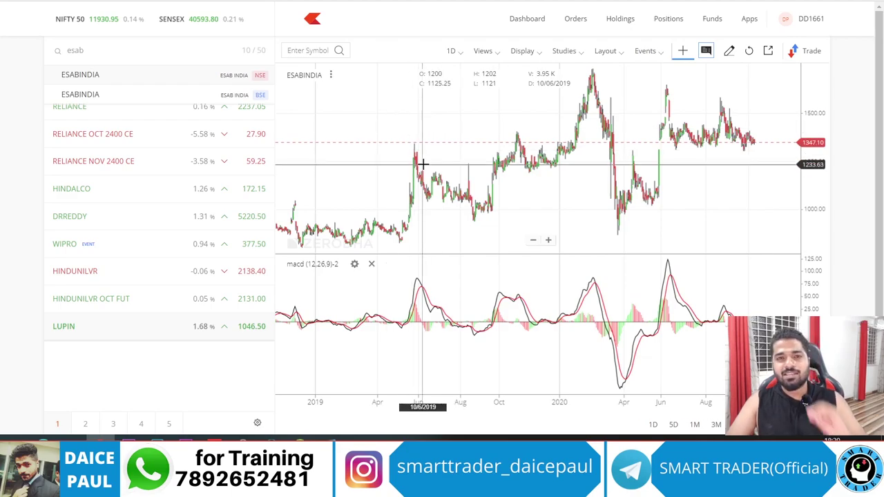
key("alt+Tab")
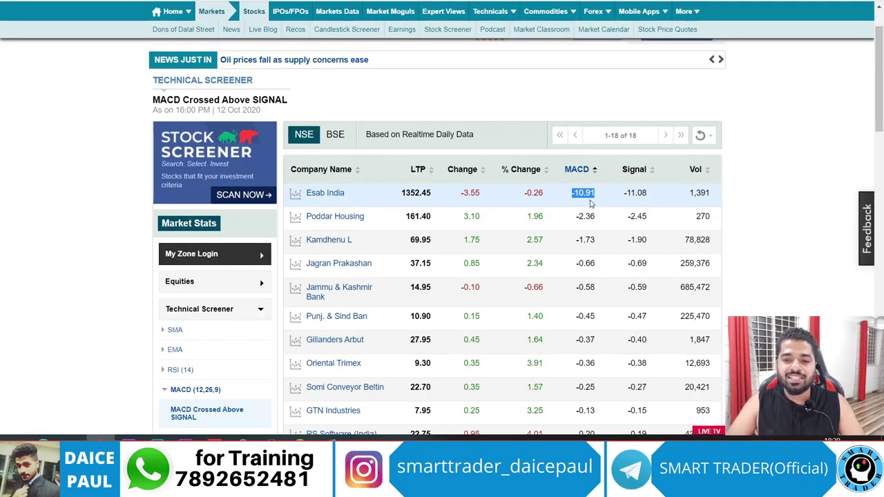
key("alt+Tab")
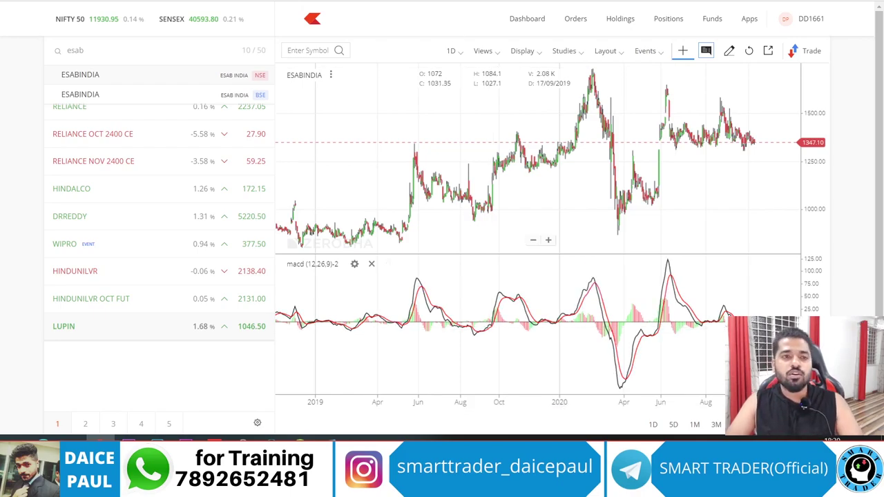
- Switch from the ESABINDIA chart back to the MACD Crossed Above SIGNAL screener list
key("ctrl+Tab")
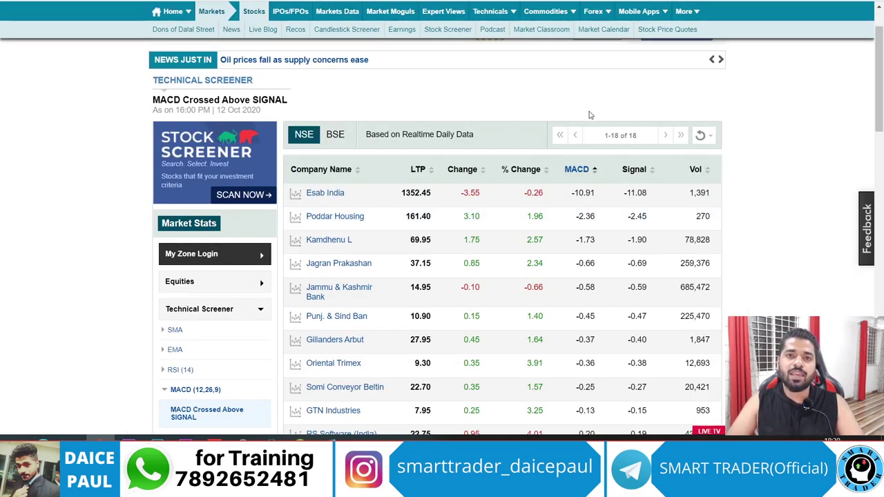